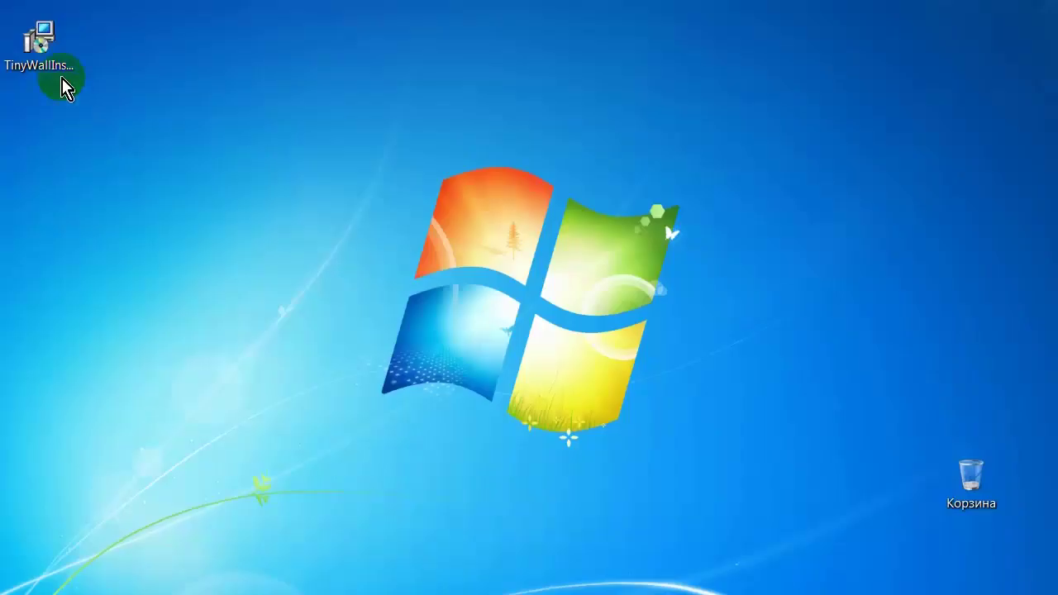
# - Run TinyWallInstaller.msi, install TinyWall with the license terms accepted, and finish the setup wizard
pyautogui.click(41, 40)
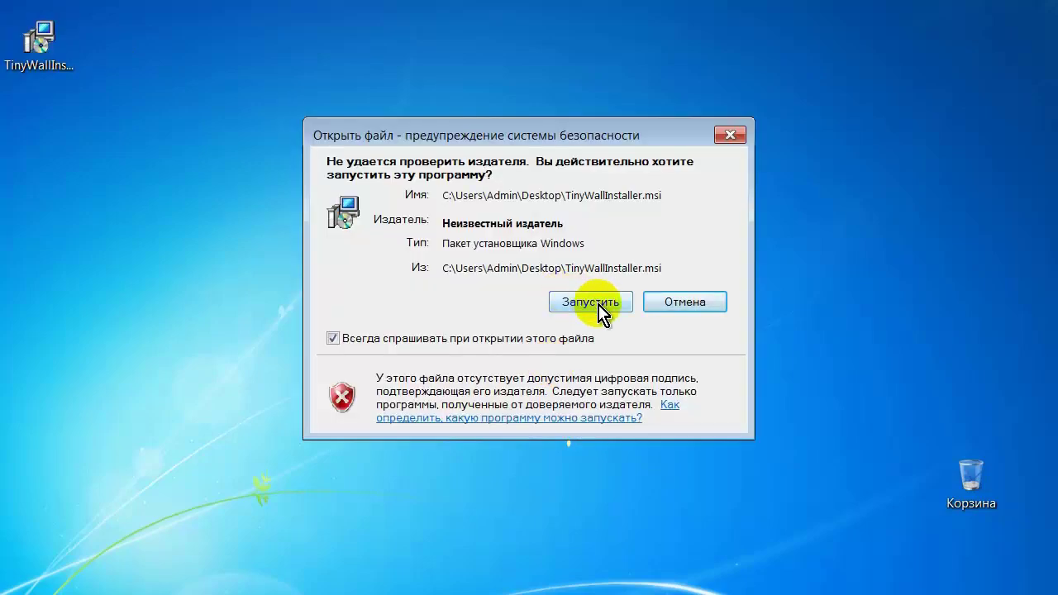
pyautogui.click(595, 303)
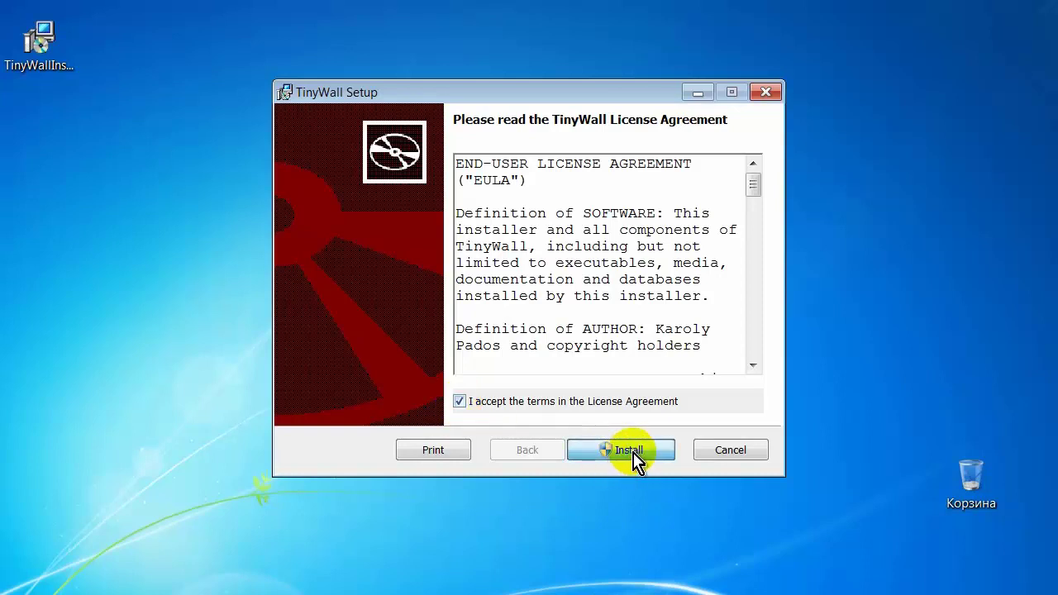
pyautogui.click(634, 454)
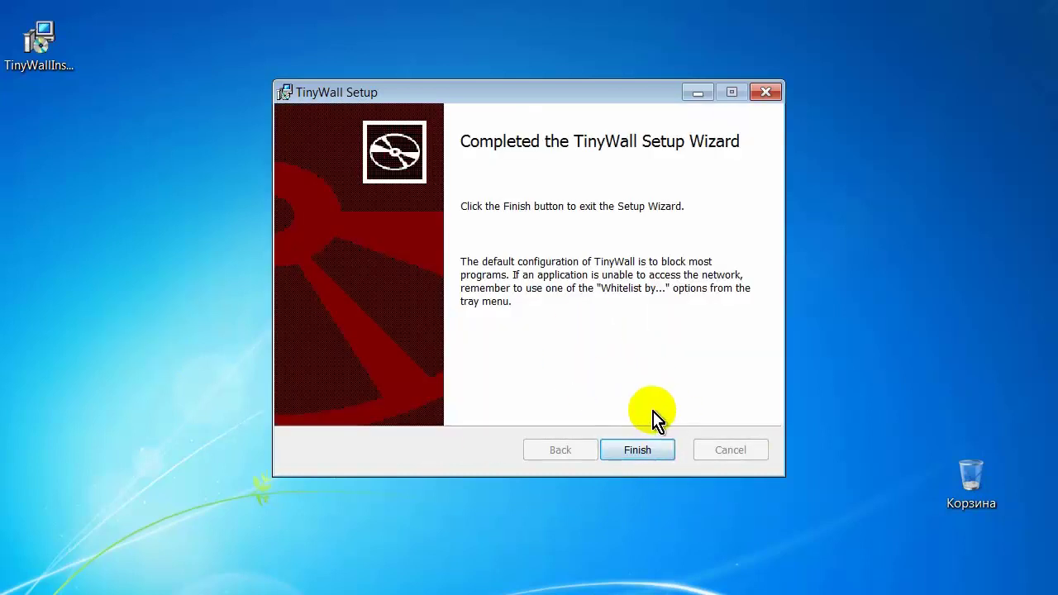
pyautogui.click(638, 451)
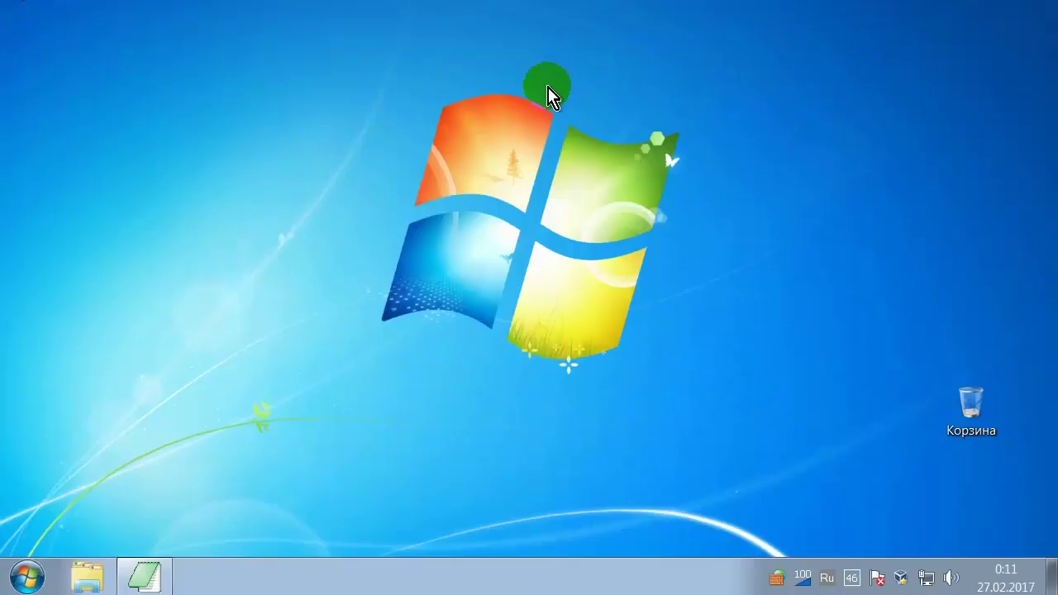
# - Examine TinyWall's settings: the language choices, application exceptions, special exceptions and maintenance options
pyautogui.moveTo(783, 584)
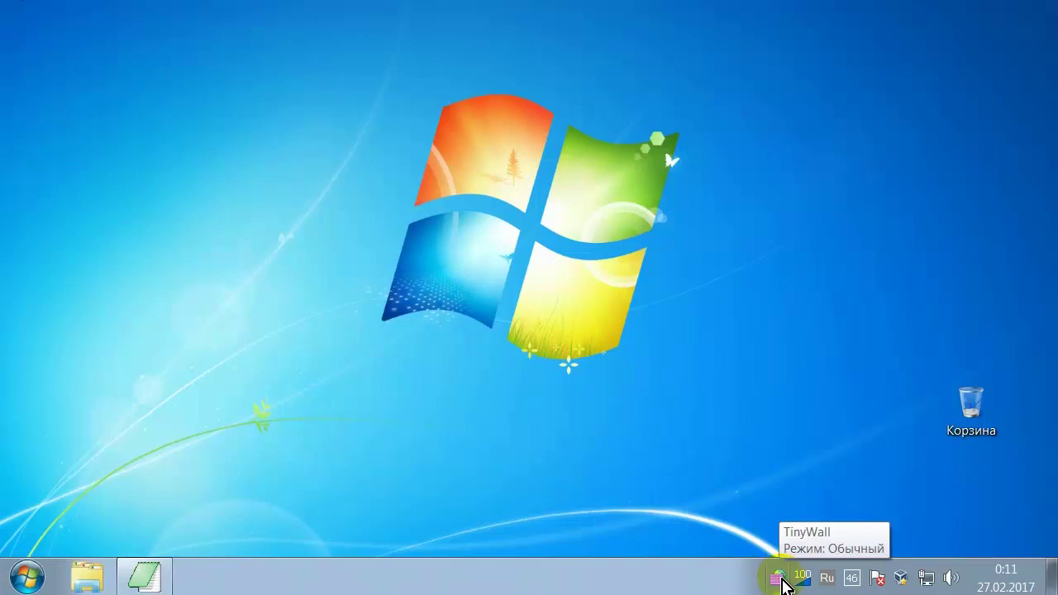
pyautogui.click(780, 581)
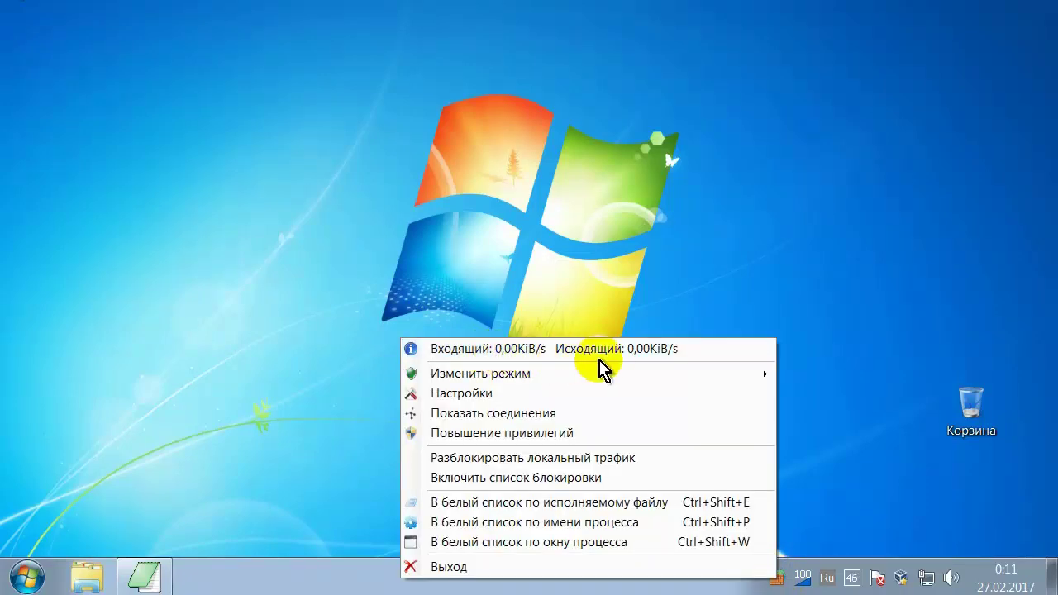
pyautogui.moveTo(500, 380)
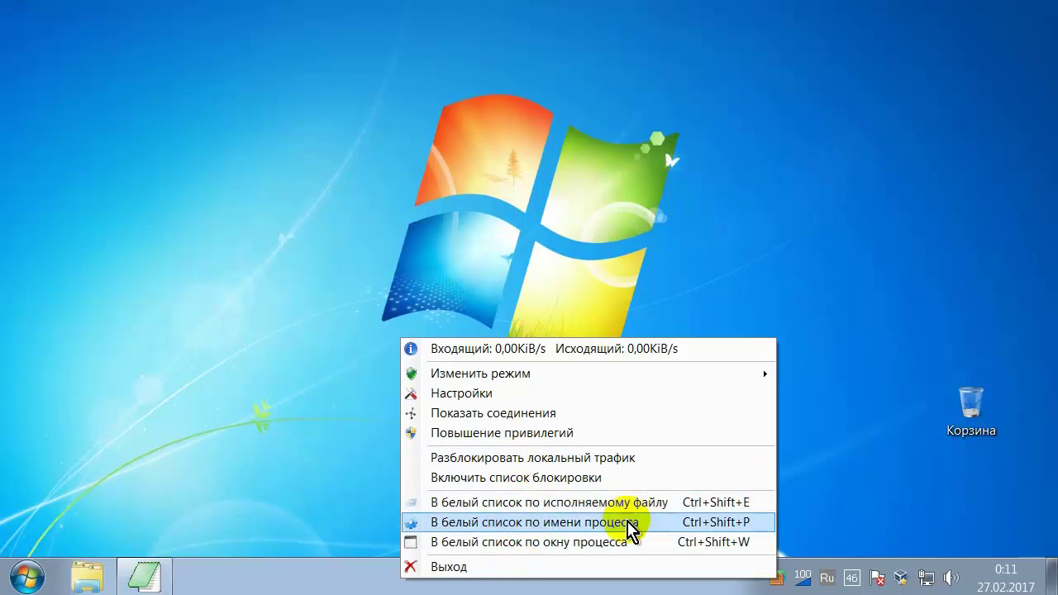
pyautogui.click(477, 394)
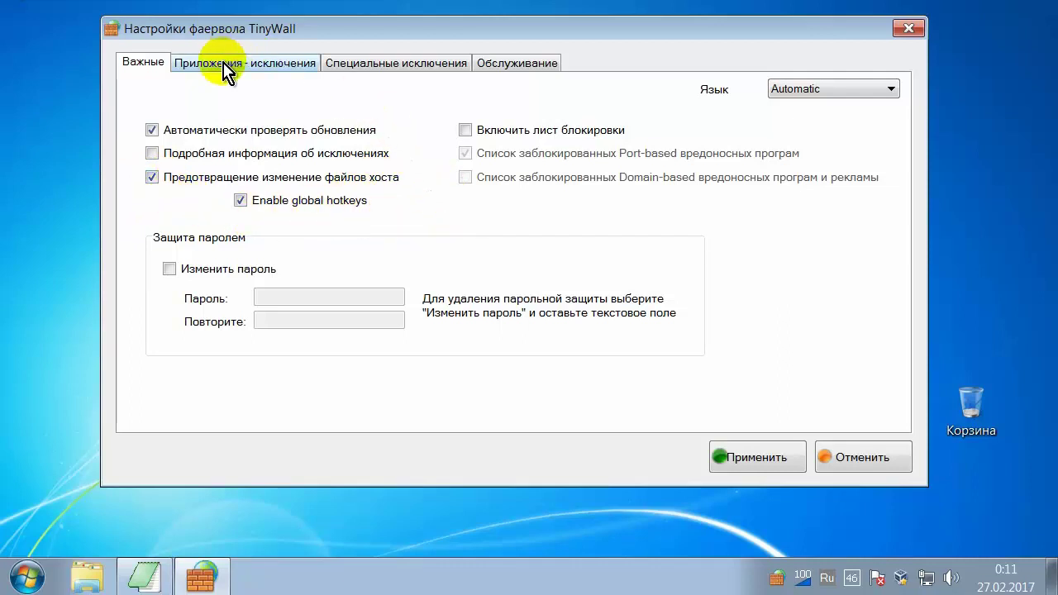
pyautogui.click(891, 88)
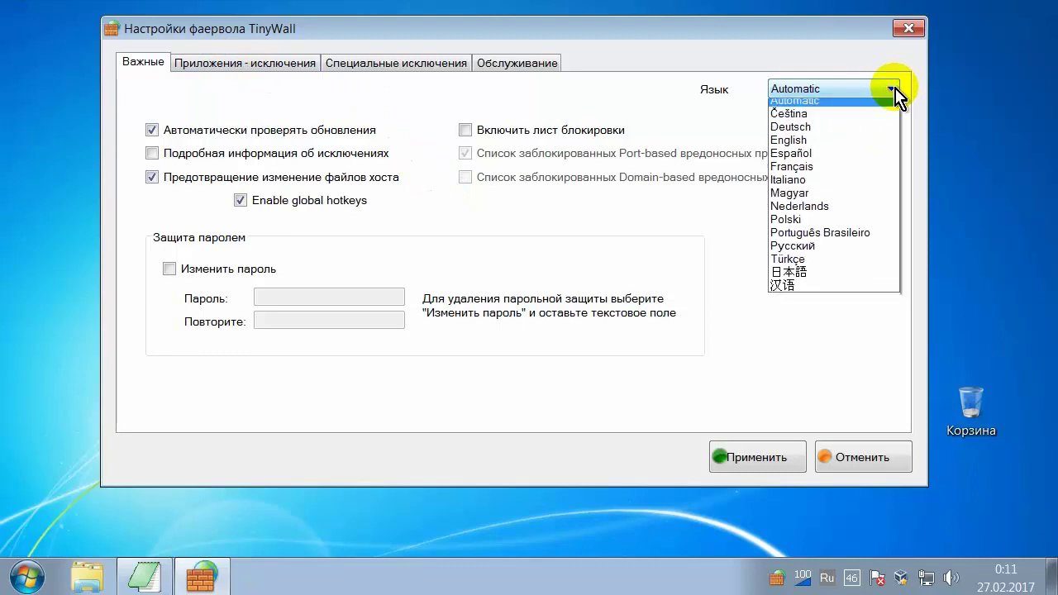
pyautogui.click(891, 88)
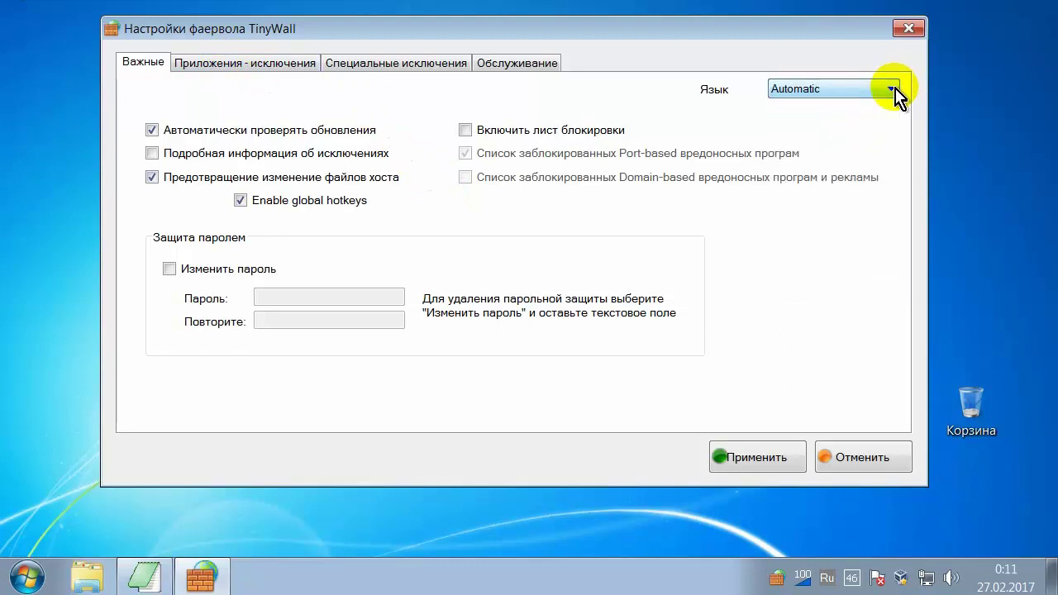
pyautogui.click(252, 66)
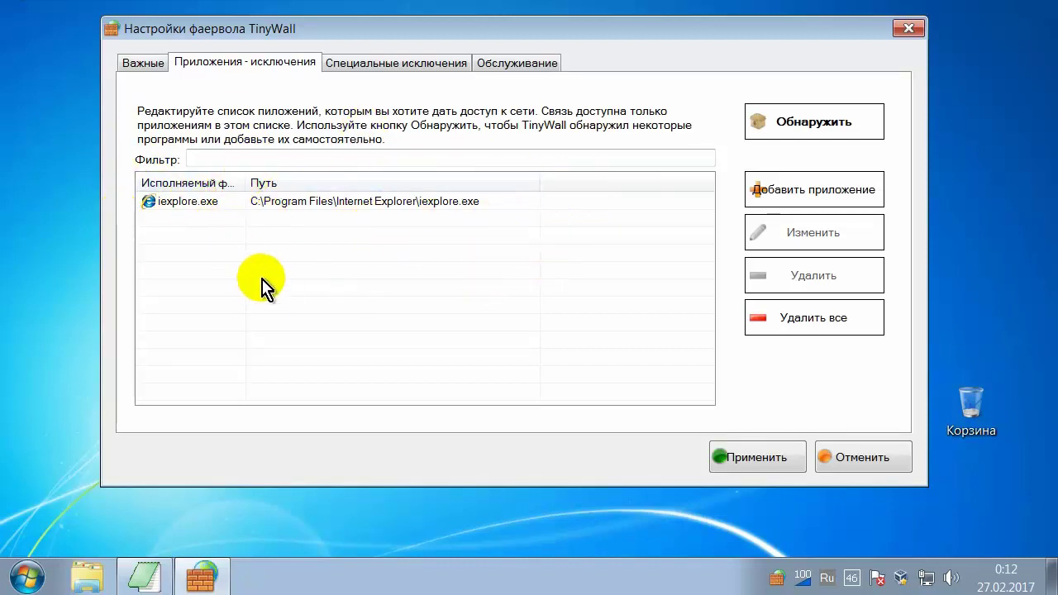
pyautogui.click(411, 67)
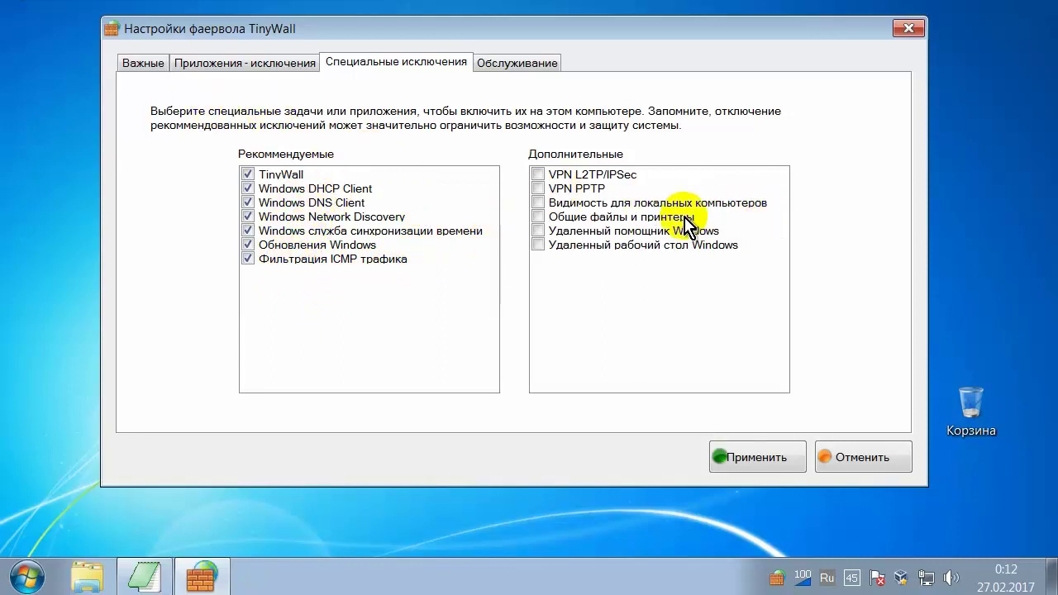
pyautogui.click(513, 65)
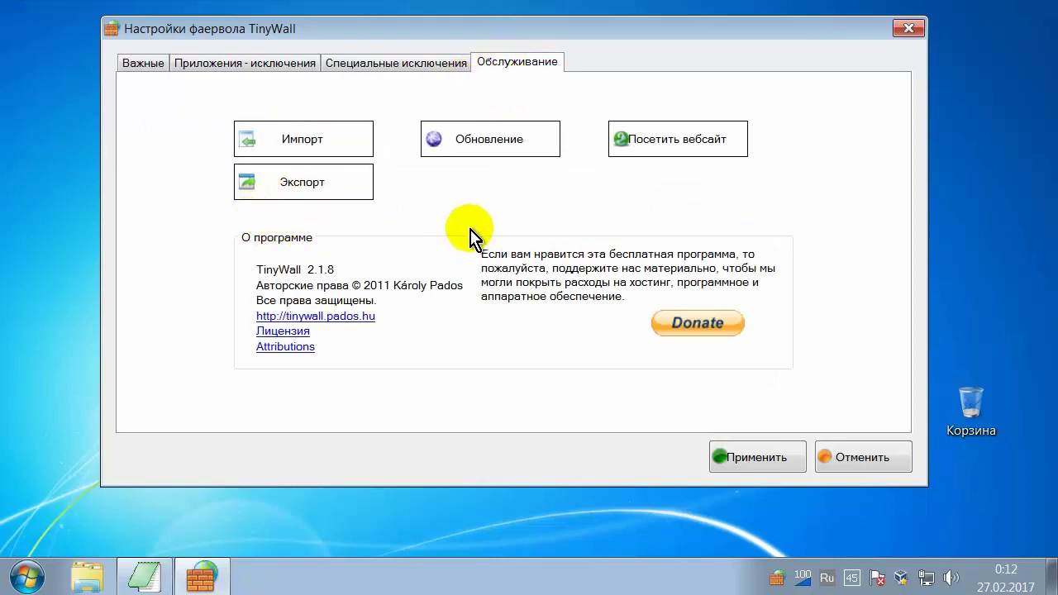
pyautogui.click(767, 461)
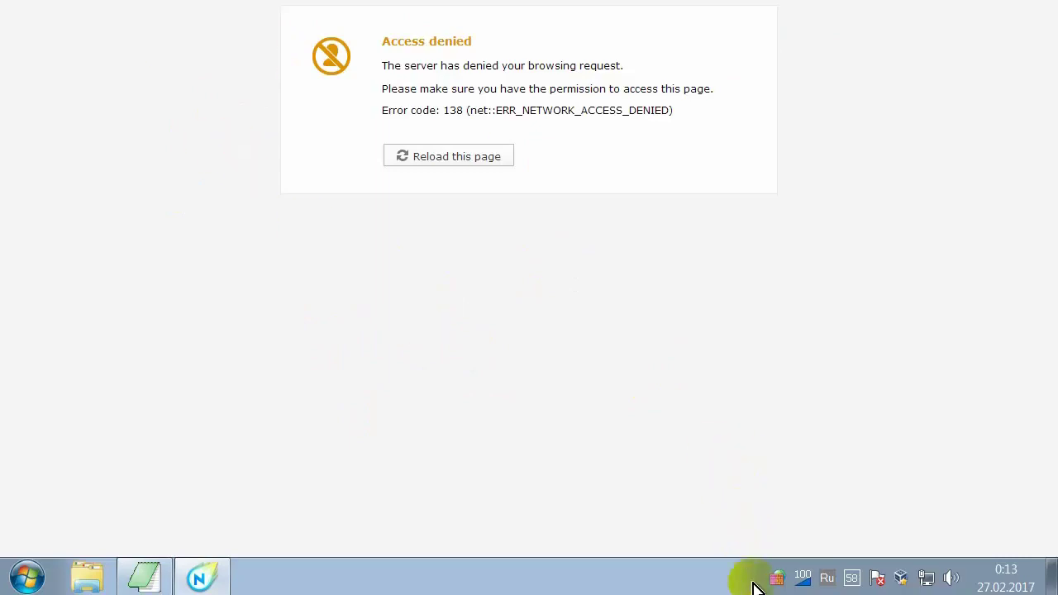
# - Whitelist the Nitro browser in TinyWall by executable file, using its desktop shortcut
pyautogui.rightClick(777, 584)
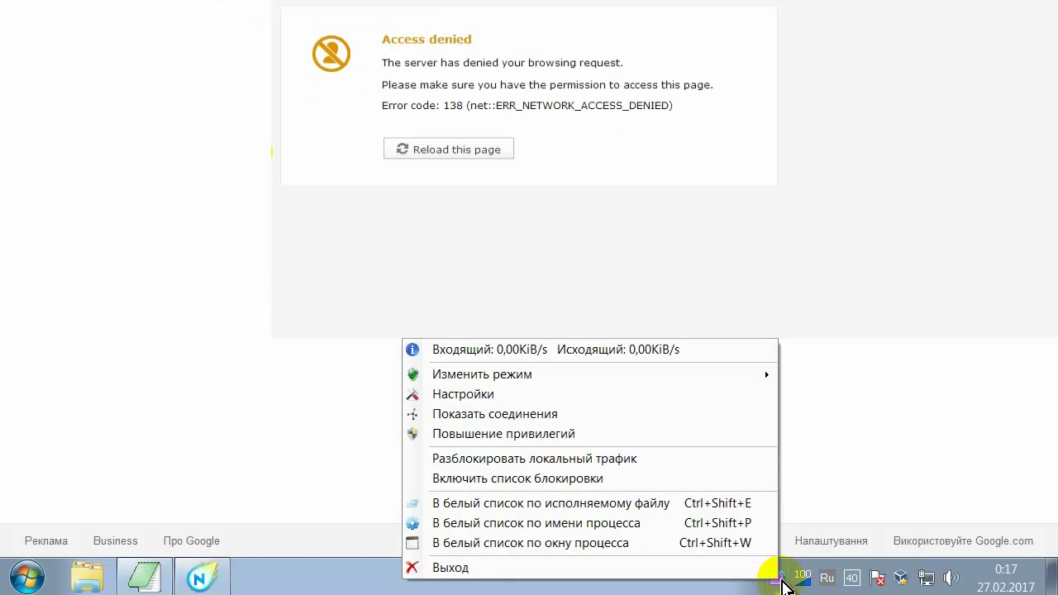
pyautogui.click(517, 504)
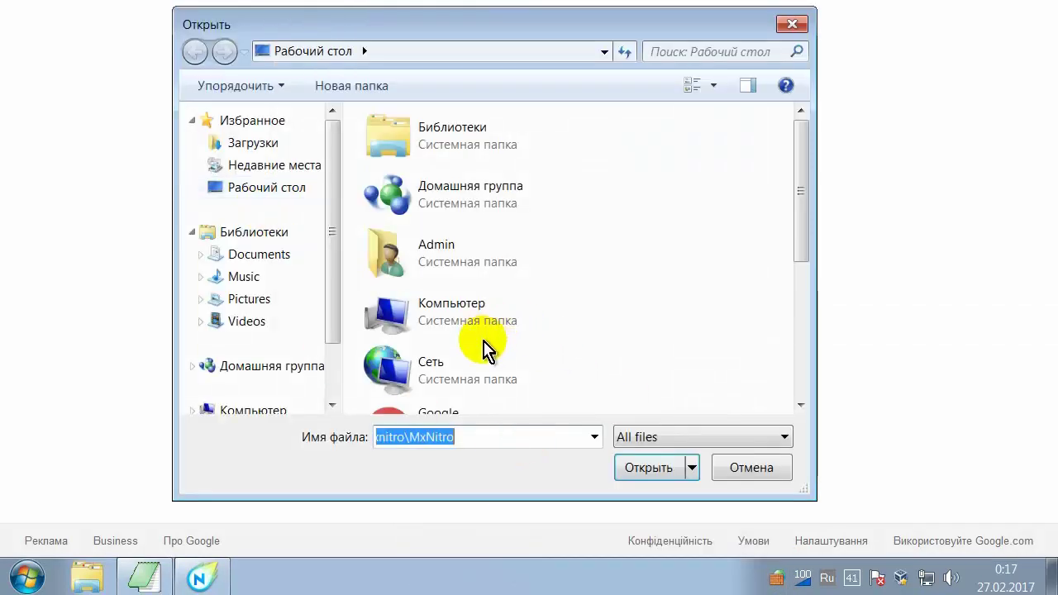
pyautogui.click(266, 188)
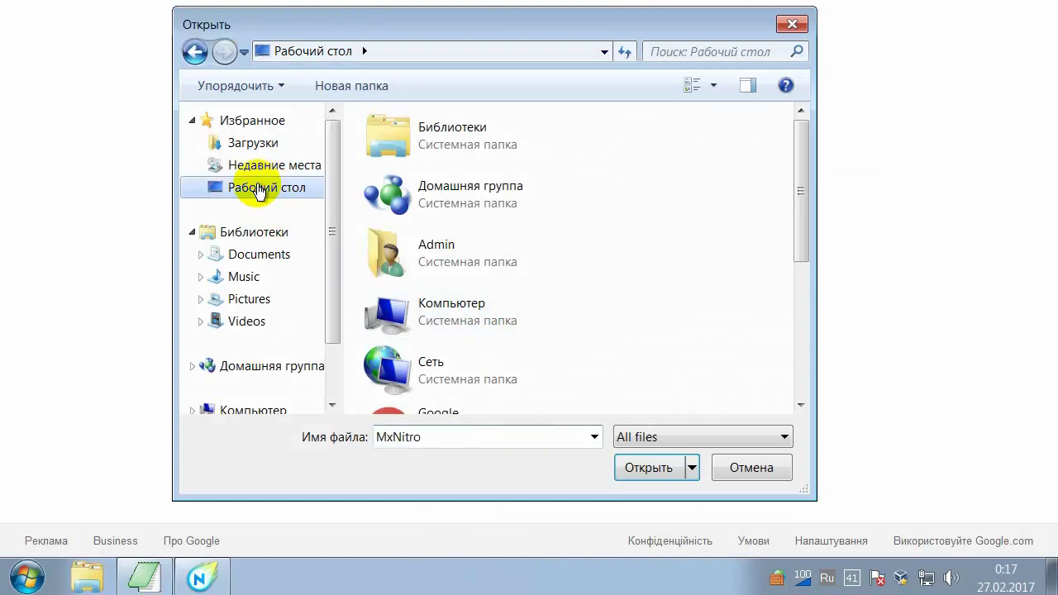
pyautogui.moveTo(799, 178); pyautogui.dragTo(824, 351)
pyautogui.click(400, 390)
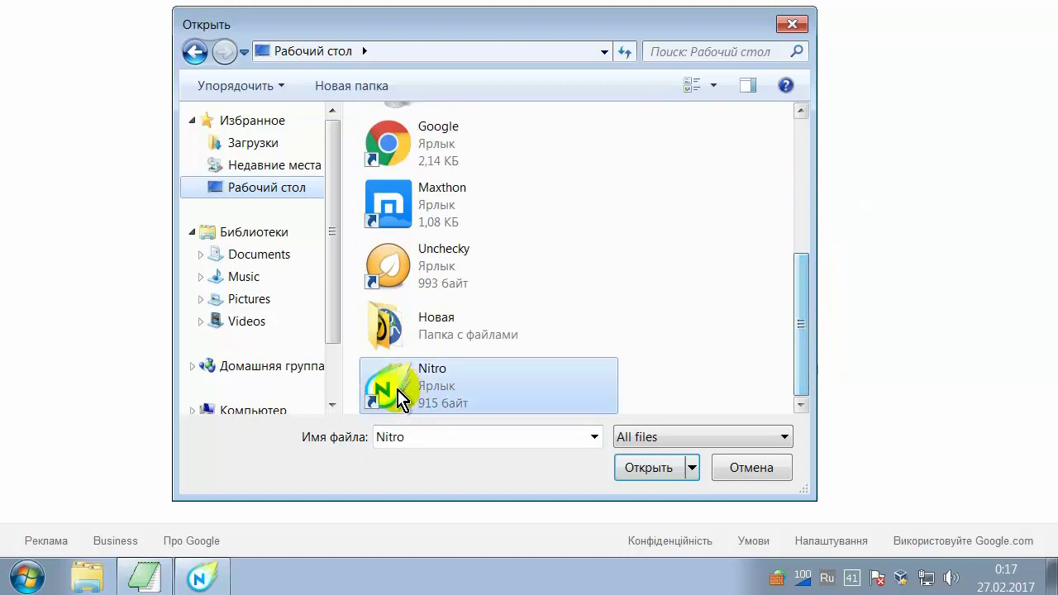
pyautogui.click(648, 468)
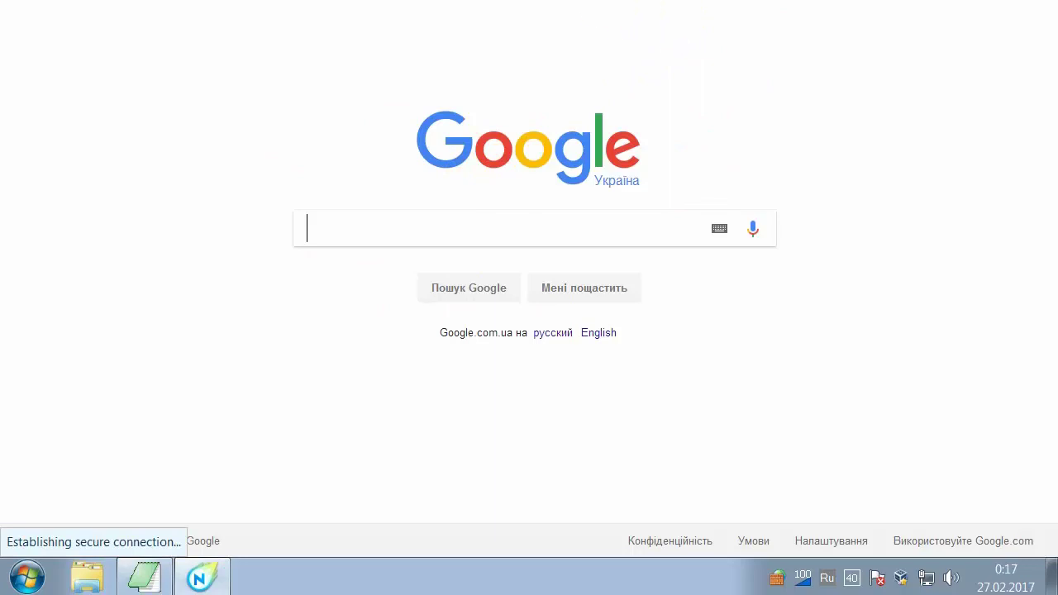
# - Switch from Nitro to the Maxthon browser and whitelist Maxthon by executable file, using its desktop shortcut
pyautogui.hotkey('alt', 'F4')
pyautogui.click(399, 38)
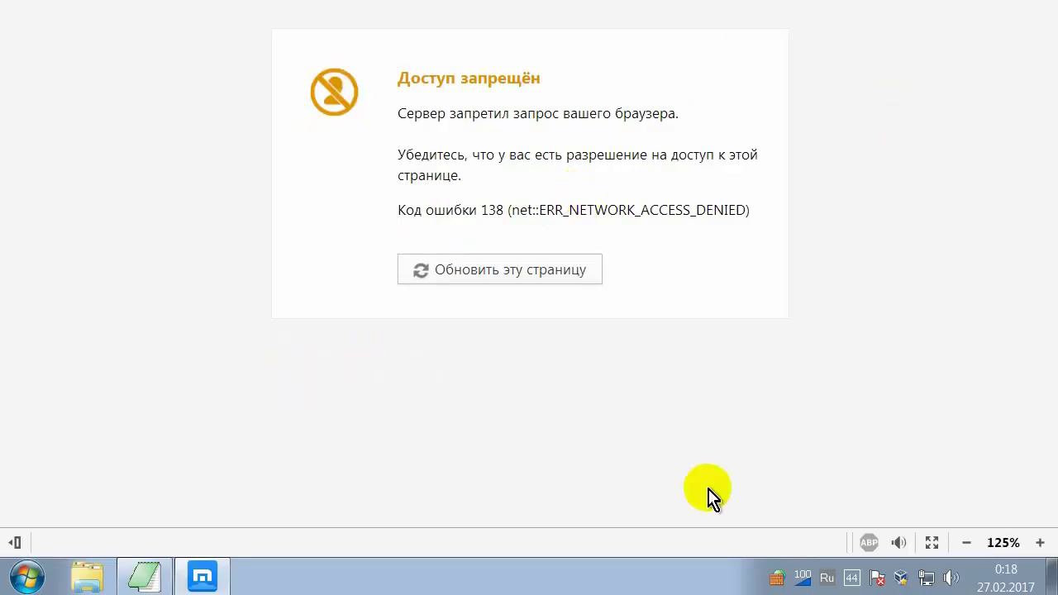
pyautogui.rightClick(778, 580)
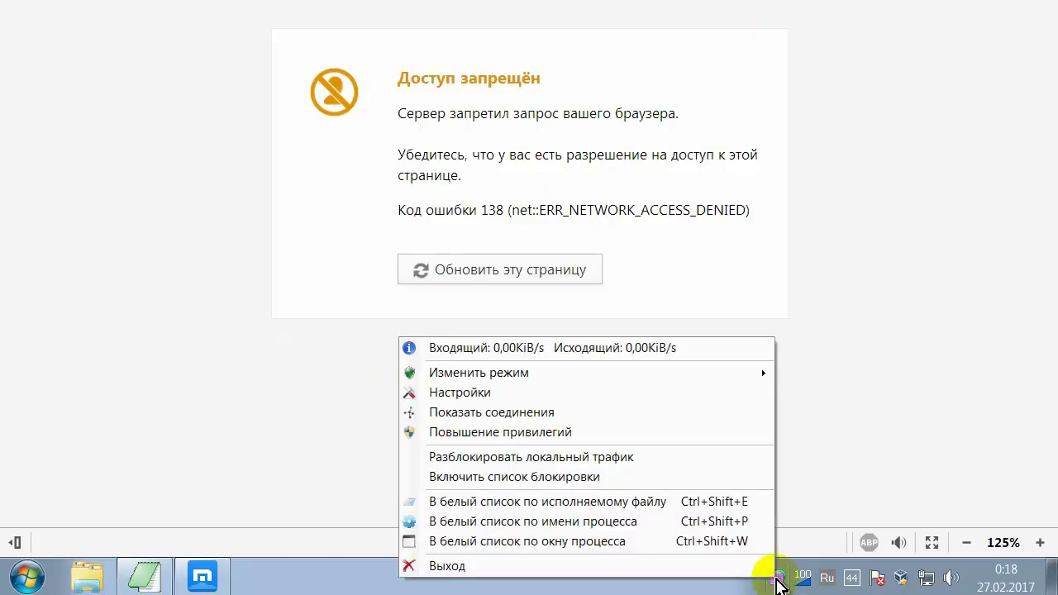
pyautogui.click(521, 501)
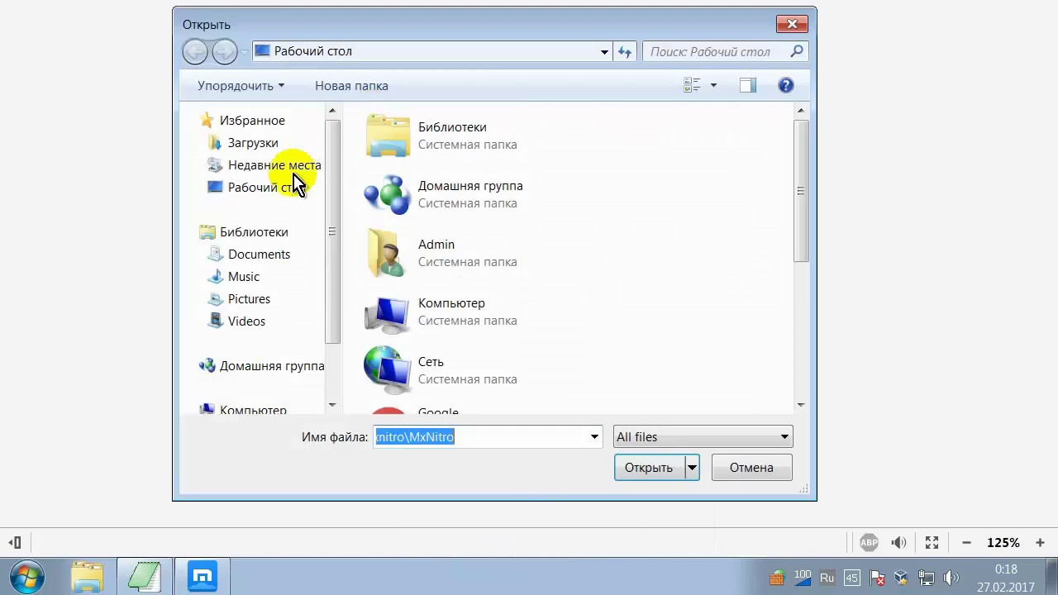
pyautogui.moveTo(798, 165); pyautogui.dragTo(818, 323)
pyautogui.click(433, 232)
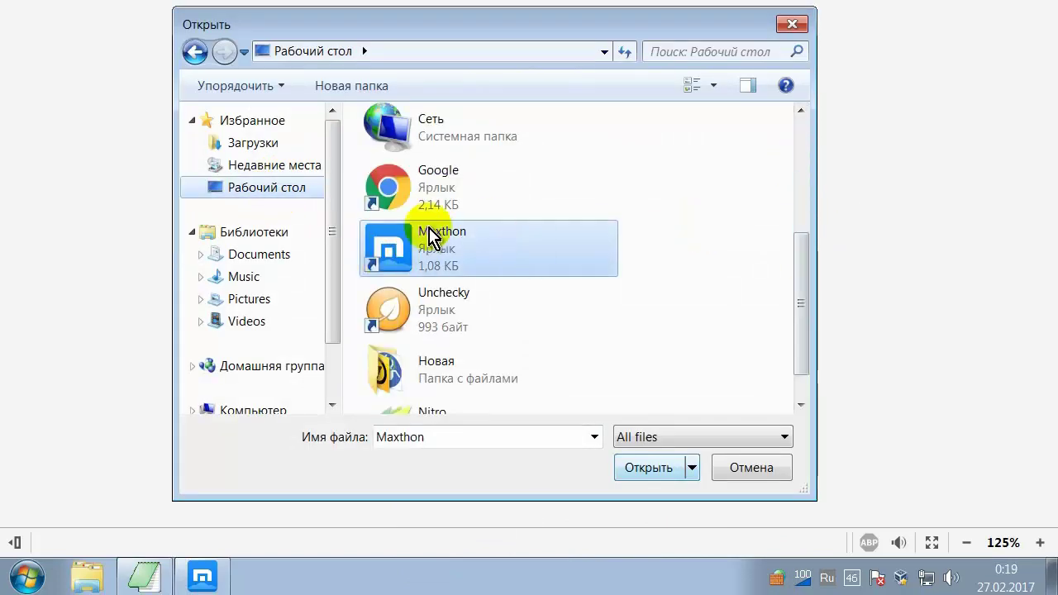
pyautogui.click(659, 469)
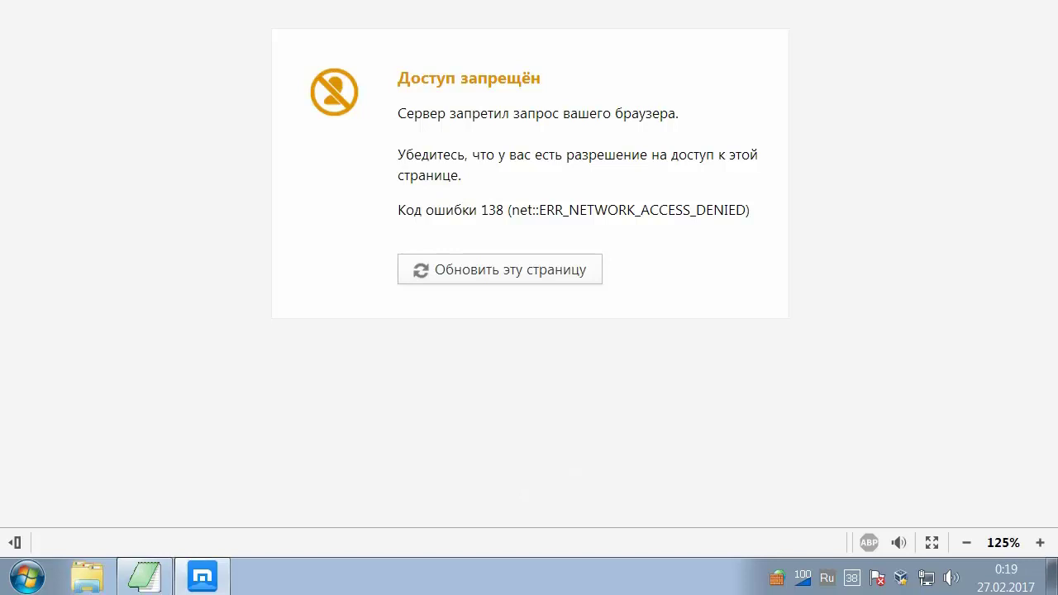
# - Check the application exceptions in TinyWall's settings for the Maxthon entry
pyautogui.rightClick(774, 576)
pyautogui.click(477, 389)
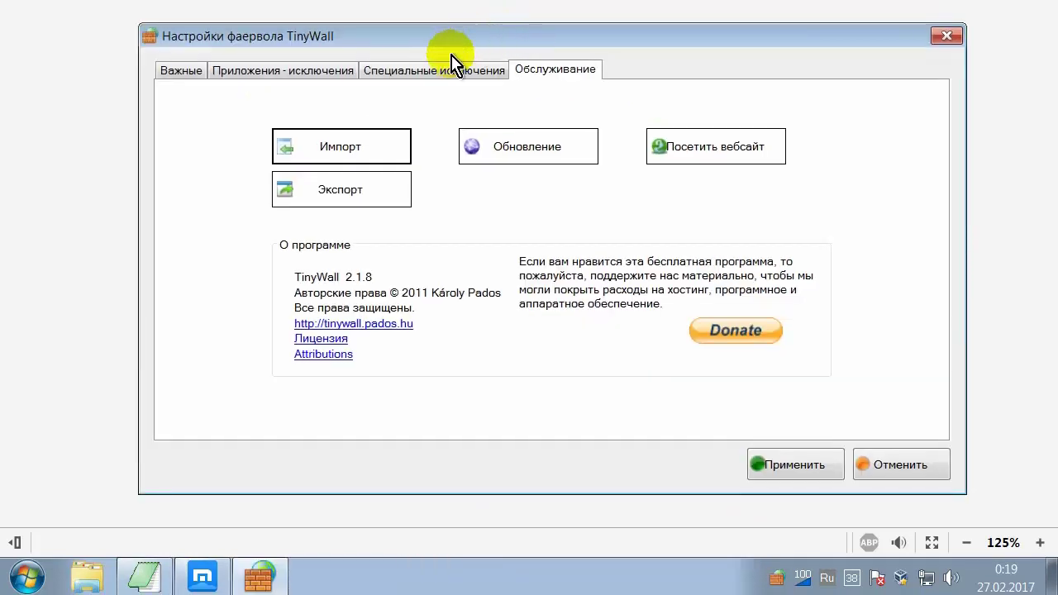
pyautogui.click(289, 71)
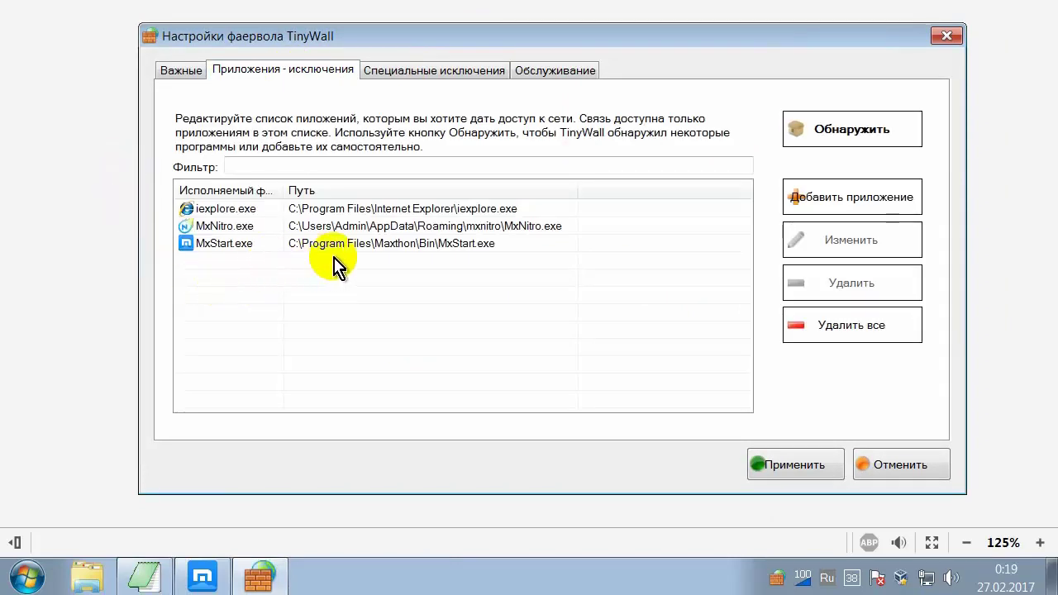
pyautogui.click(353, 245)
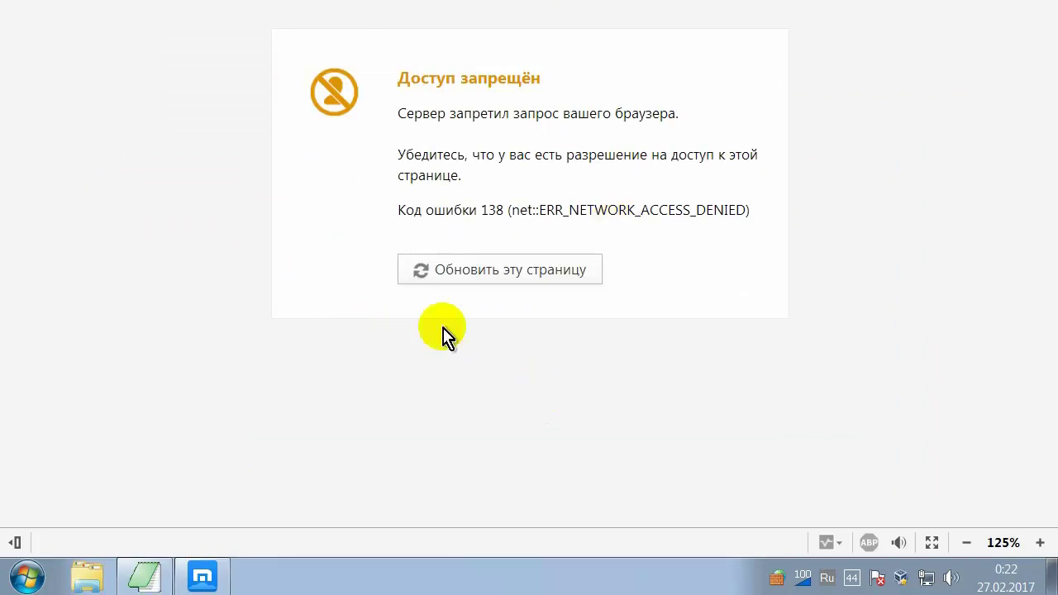
# - Open TinyWall's connections list and include applications blocked within the last 2 minutes
pyautogui.click(777, 581)
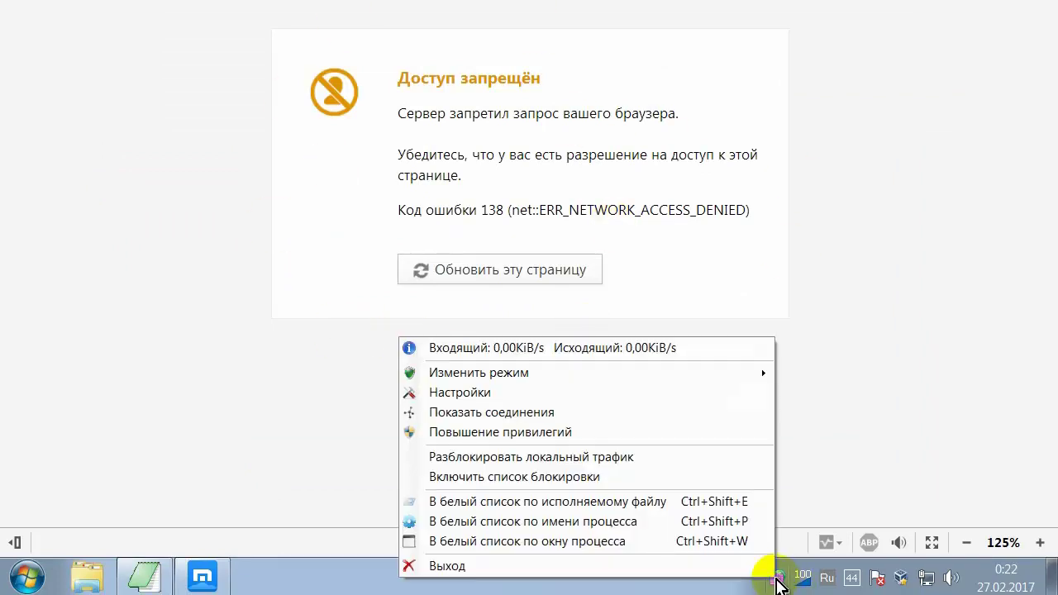
pyautogui.click(512, 413)
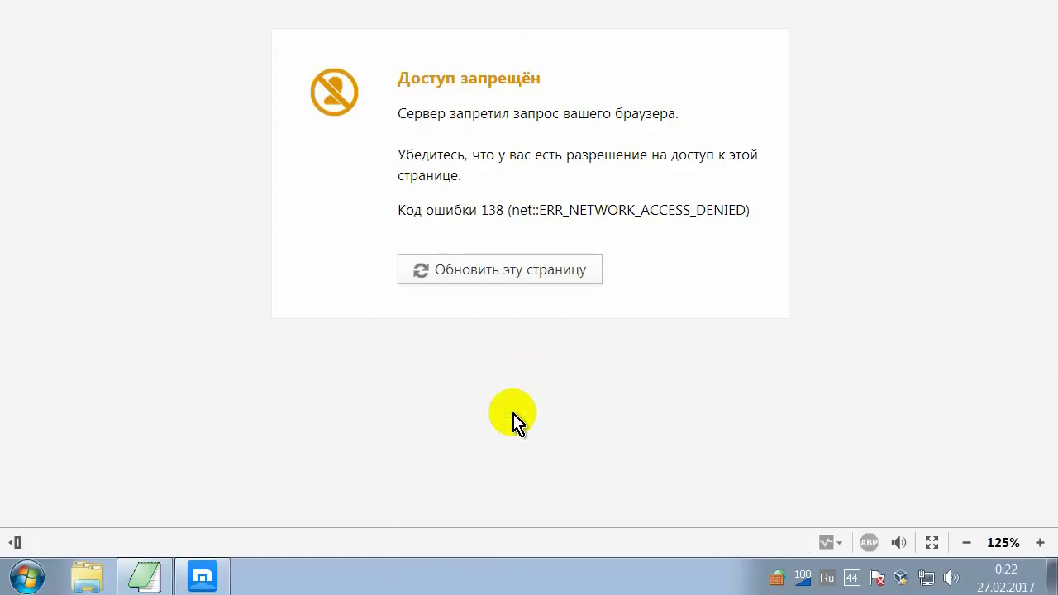
pyautogui.moveTo(424, 24); pyautogui.dragTo(426, 44)
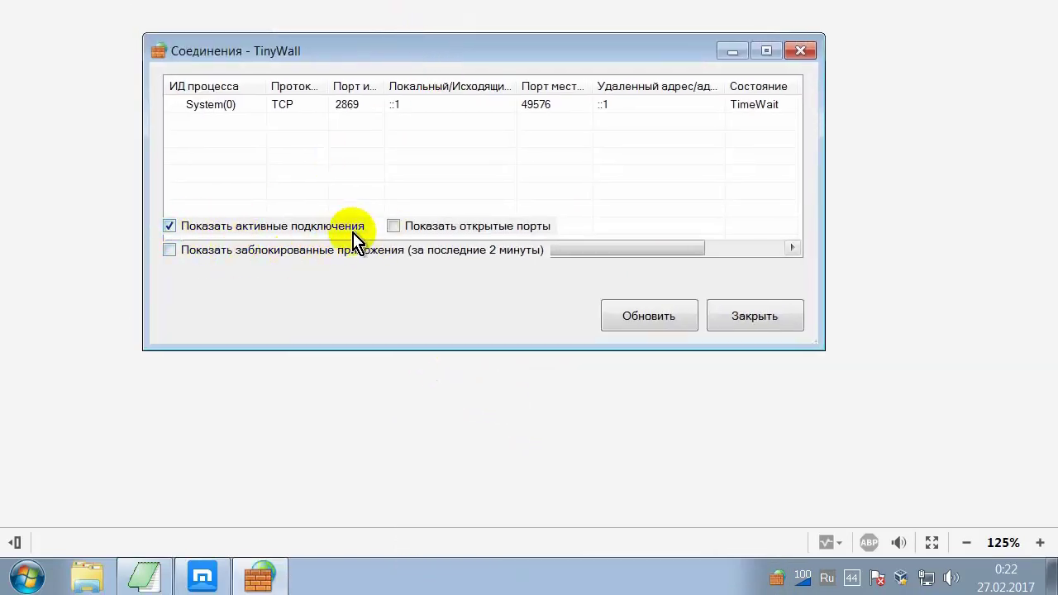
pyautogui.click(169, 251)
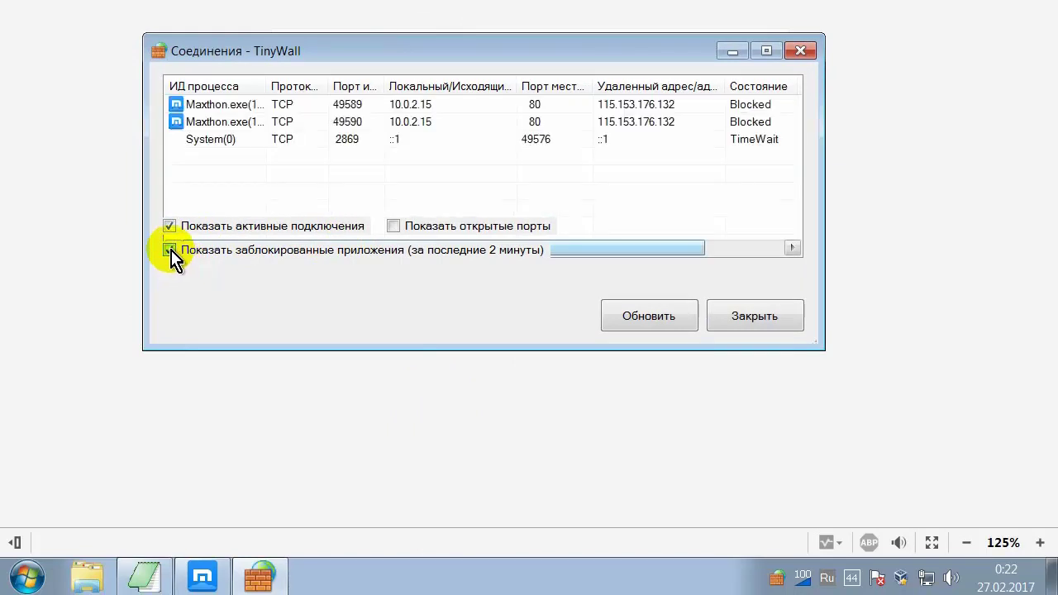
# - Unblock Maxthon.exe from its first blocked connection entry and reload the denied page in Maxthon
pyautogui.click(211, 109)
pyautogui.rightClick(211, 108)
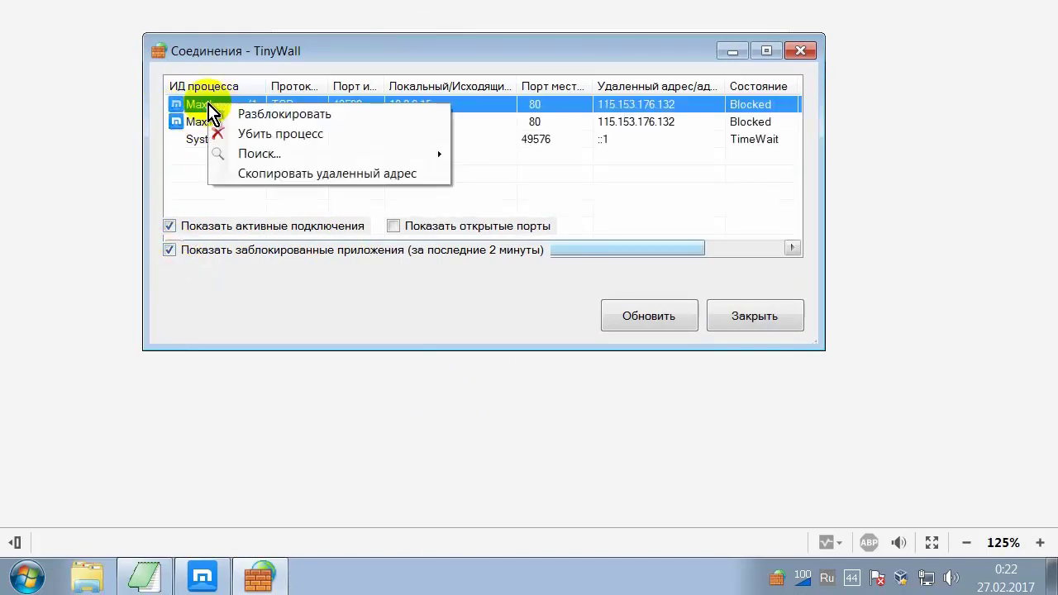
pyautogui.click(284, 114)
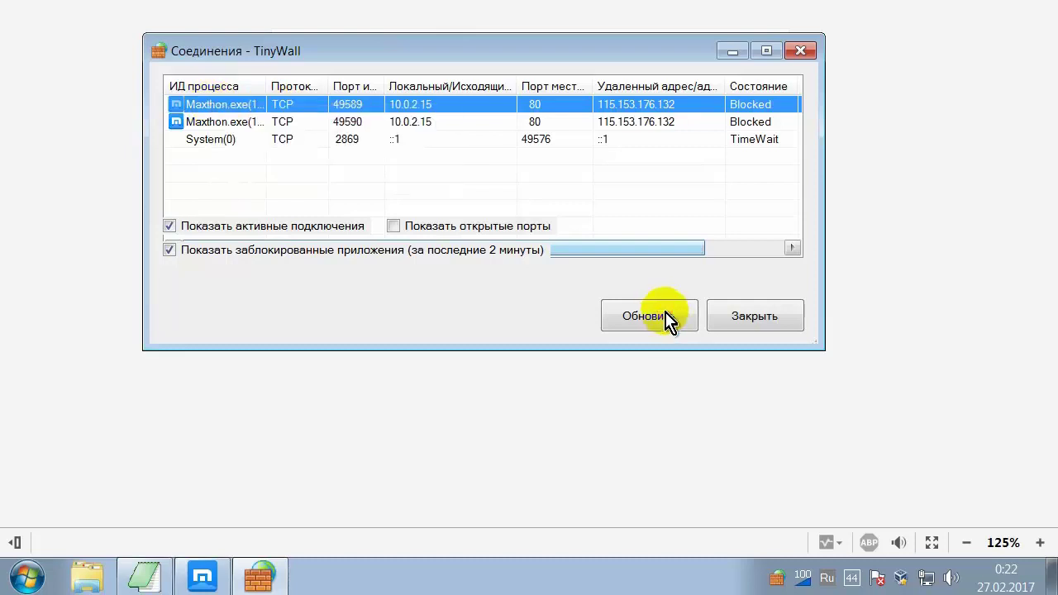
pyautogui.click(772, 523)
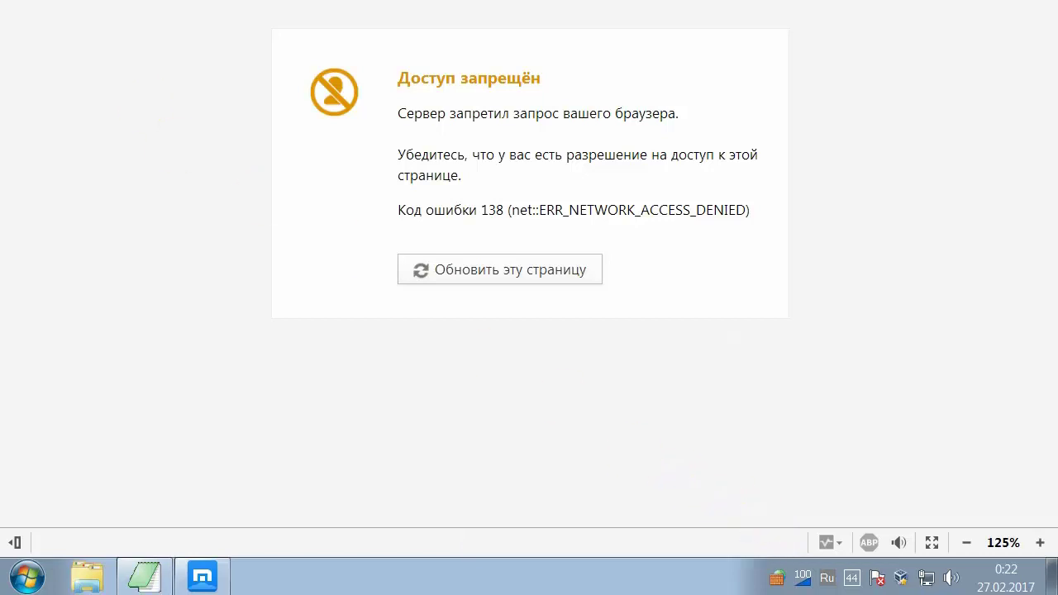
pyautogui.press('F5')
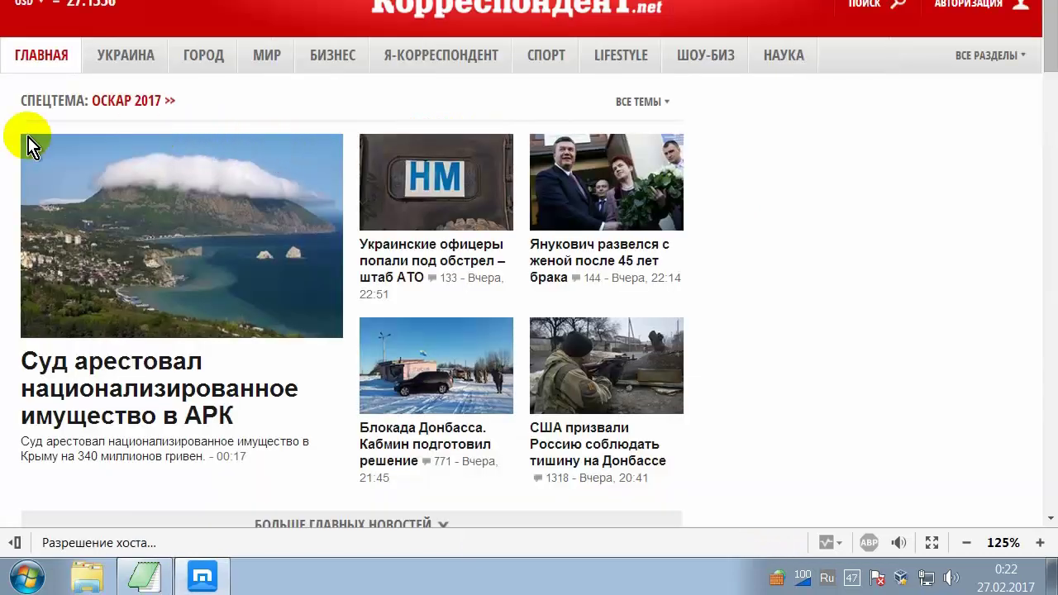
# - Reopen TinyWall's connections list, unblock Maxthon.exe from its first active TCP connection entry and refresh the list
pyautogui.click(576, 346)
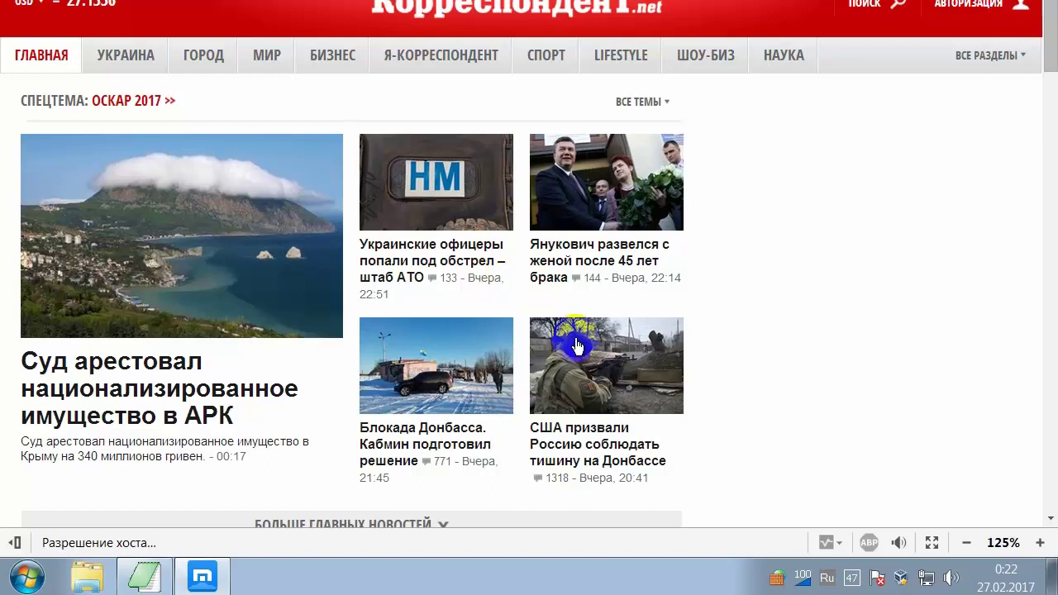
pyautogui.rightClick(779, 585)
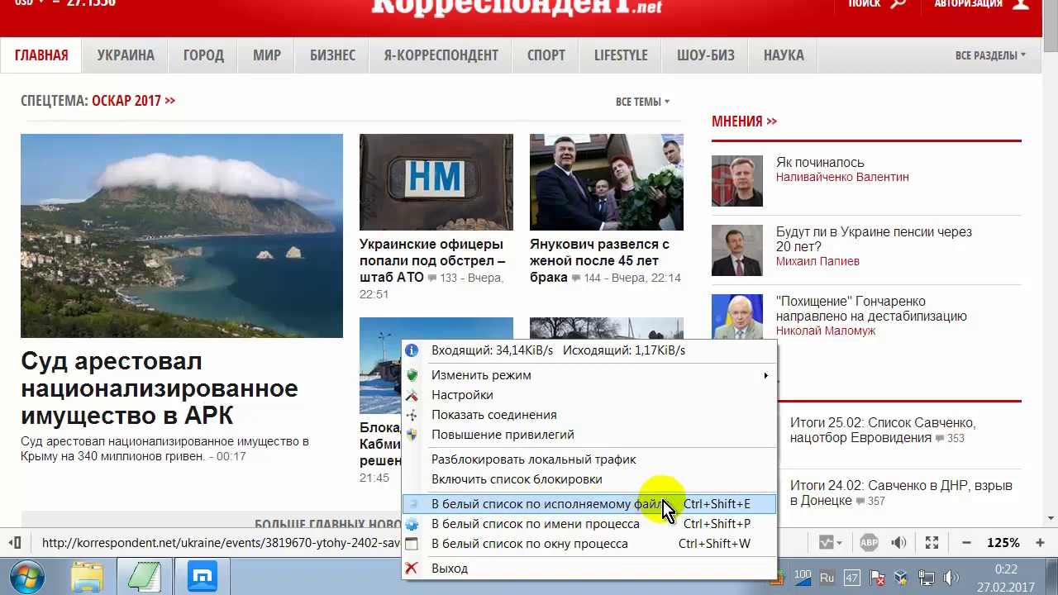
pyautogui.click(522, 419)
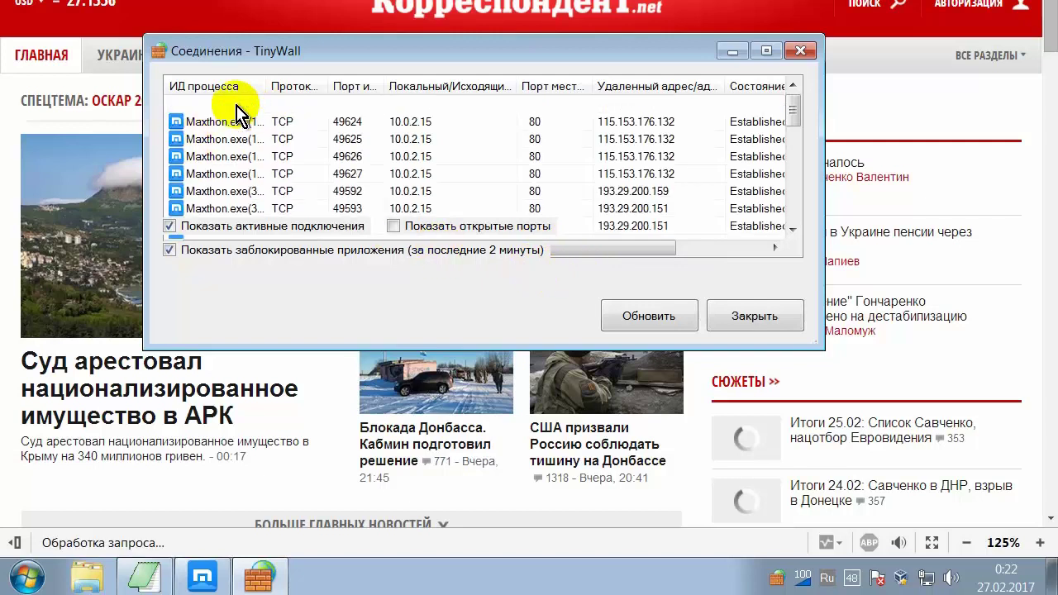
pyautogui.rightClick(243, 106)
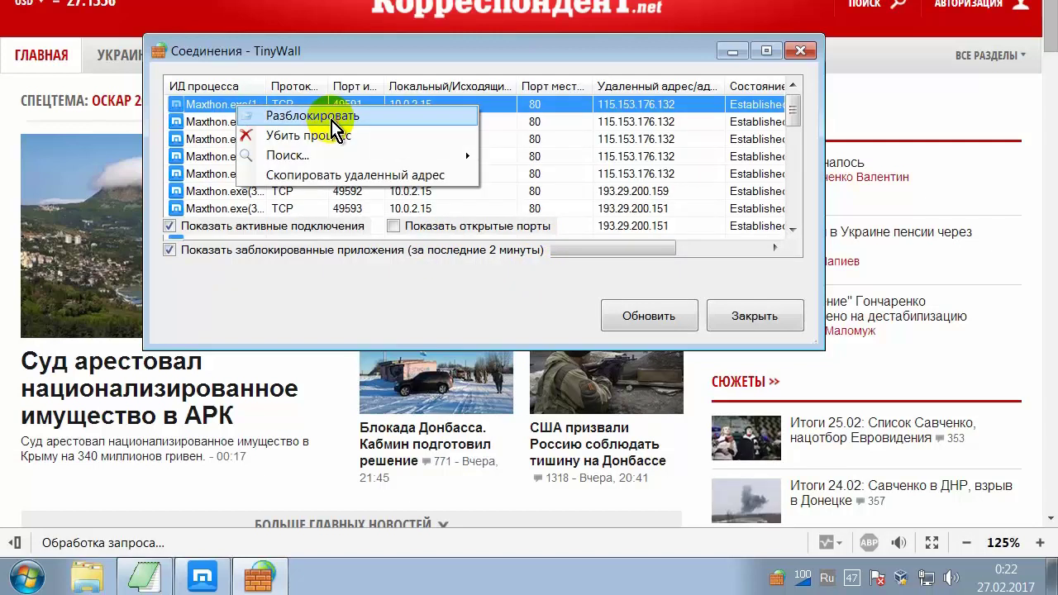
pyautogui.click(337, 120)
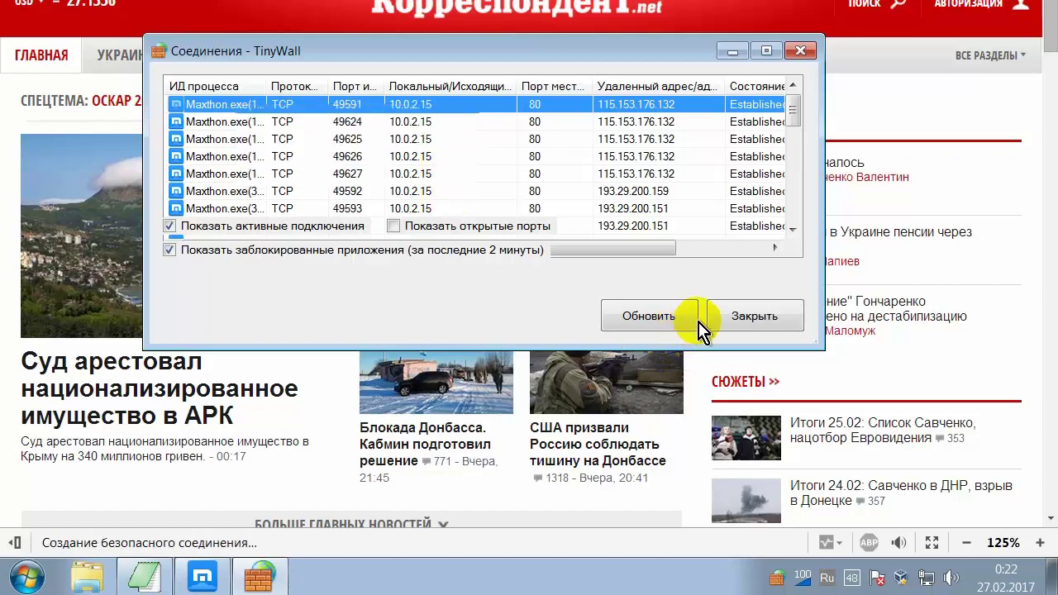
pyautogui.click(661, 319)
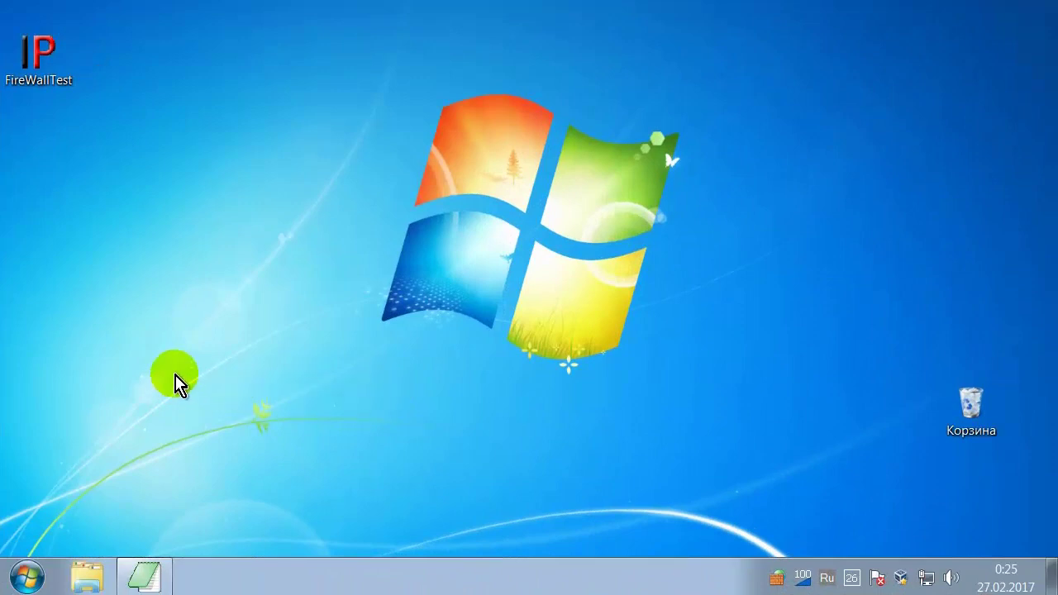
# - Launch FireWallTest from the desktop and run the 2ip Firewall Tester connection test
pyautogui.click(34, 27)
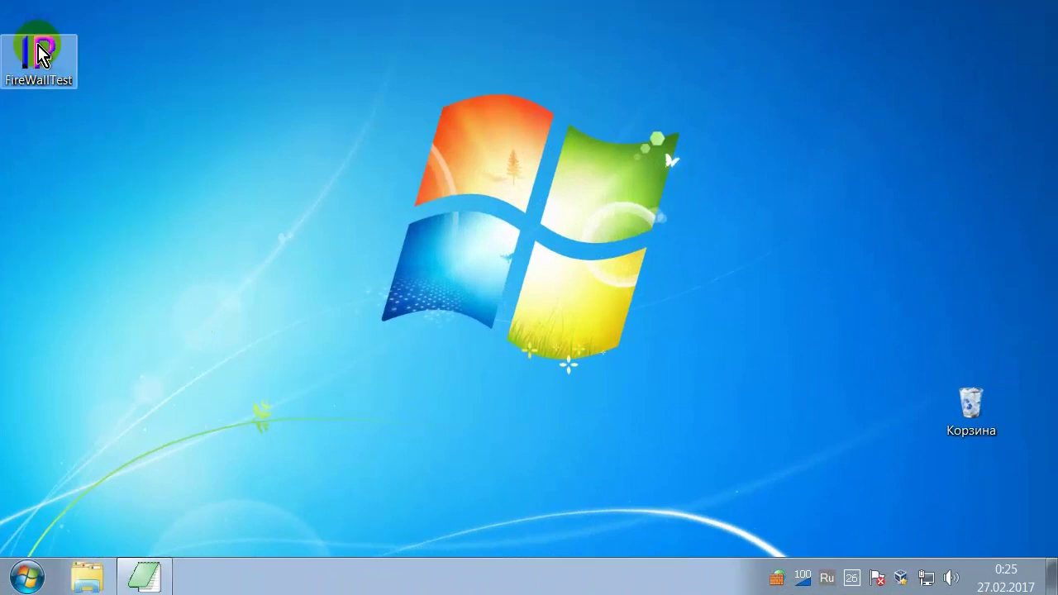
pyautogui.doubleClick(42, 54)
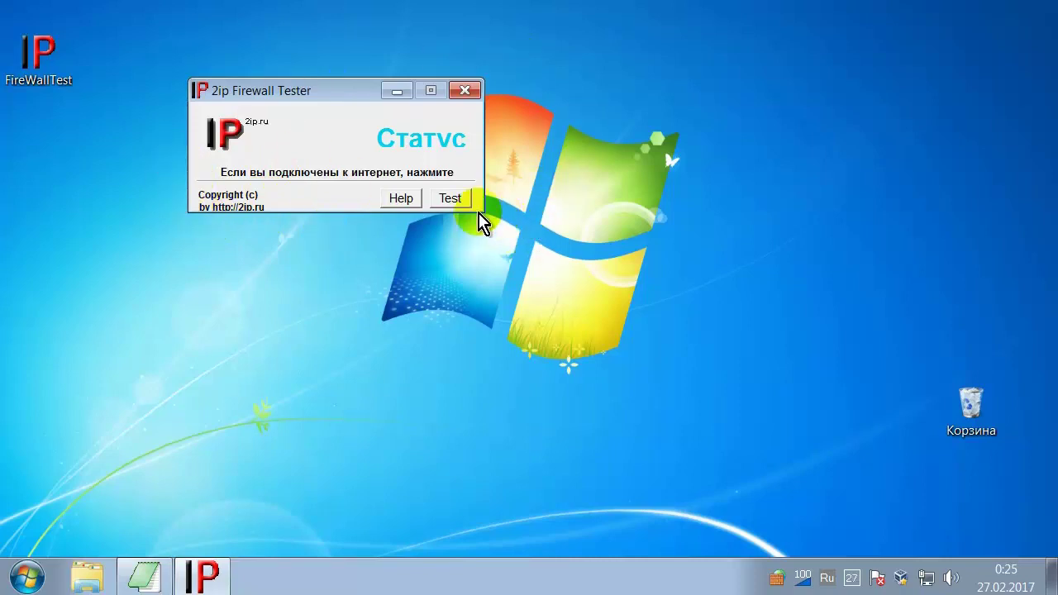
pyautogui.click(457, 205)
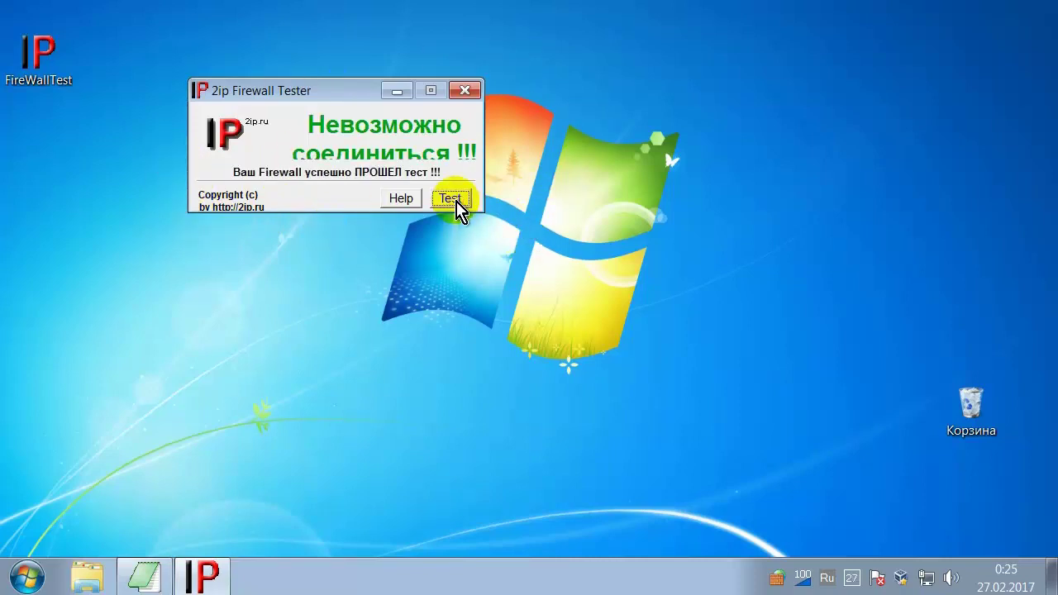